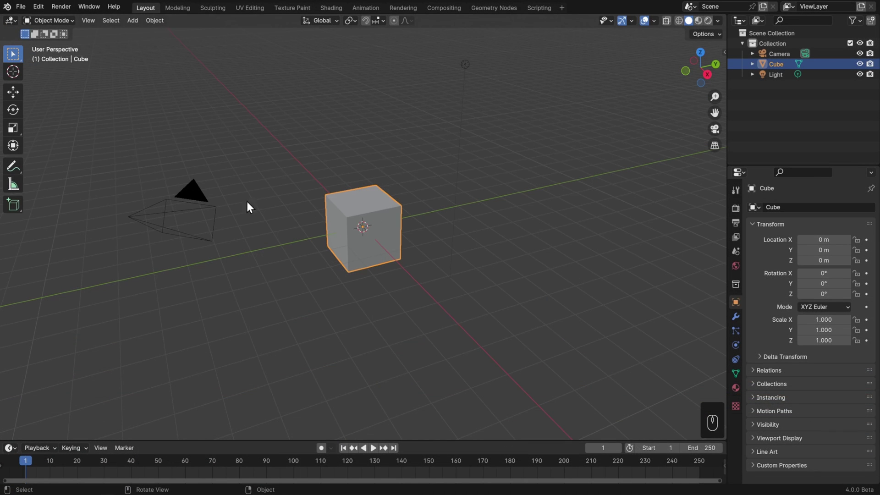
- Select the camera and the cube alternately in the viewport, finishing with only the camera selected
{"action": "left_click", "coordinate": [200, 191]}
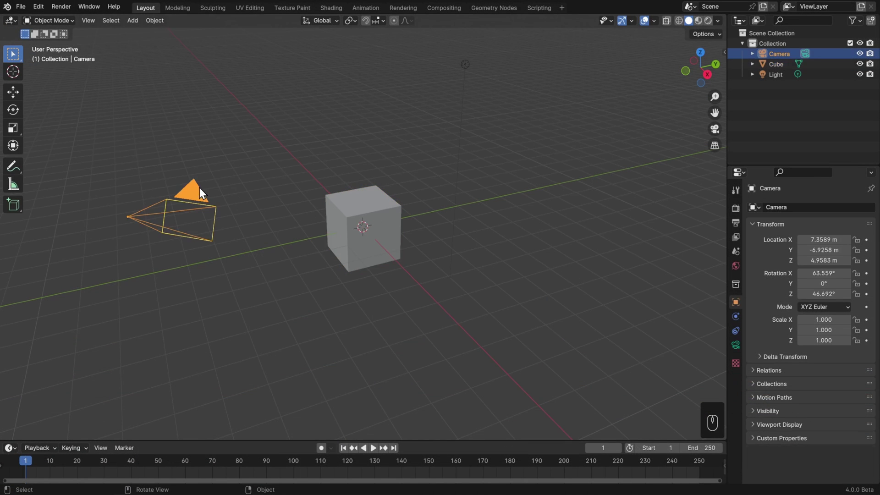
{"action": "left_click", "coordinate": [368, 208]}
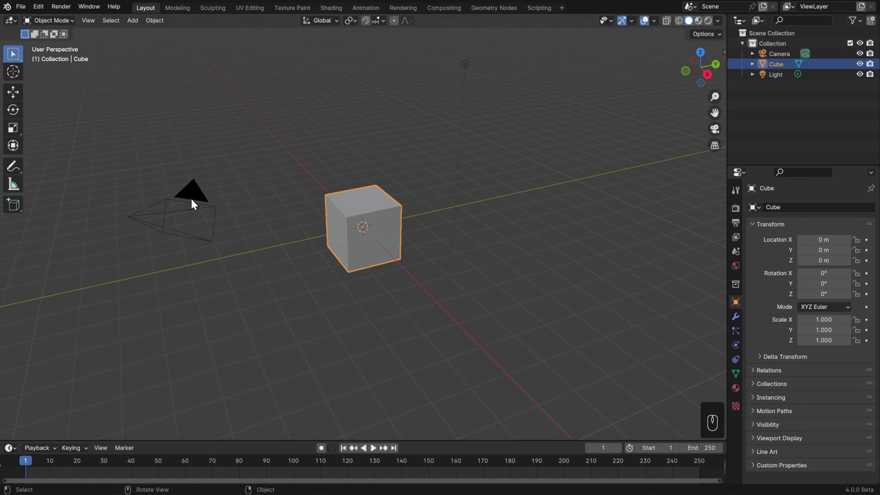
{"action": "left_click", "coordinate": [193, 203]}
{"action": "left_click", "coordinate": [378, 222]}
{"action": "left_click", "coordinate": [184, 192]}
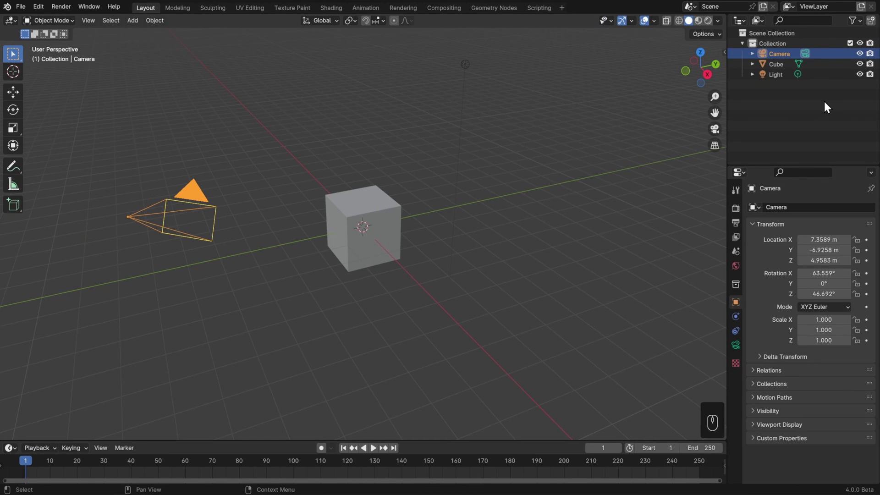
- Select the cube, light and camera one at a time in the Outliner, finishing with the camera
{"action": "left_click", "coordinate": [783, 65]}
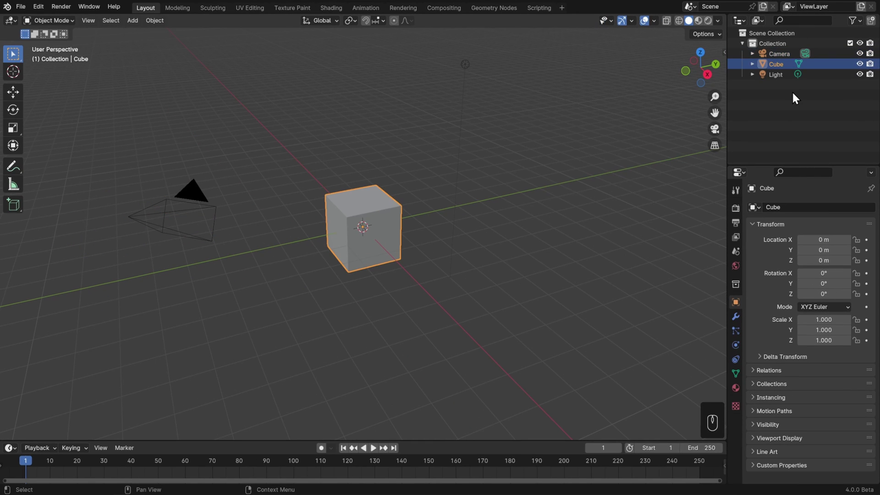
{"action": "left_click", "coordinate": [779, 75]}
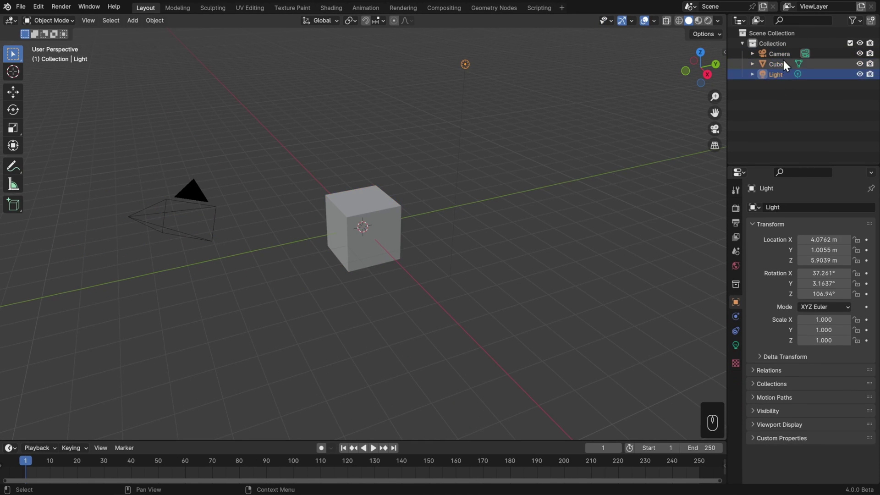
{"action": "left_click", "coordinate": [783, 55]}
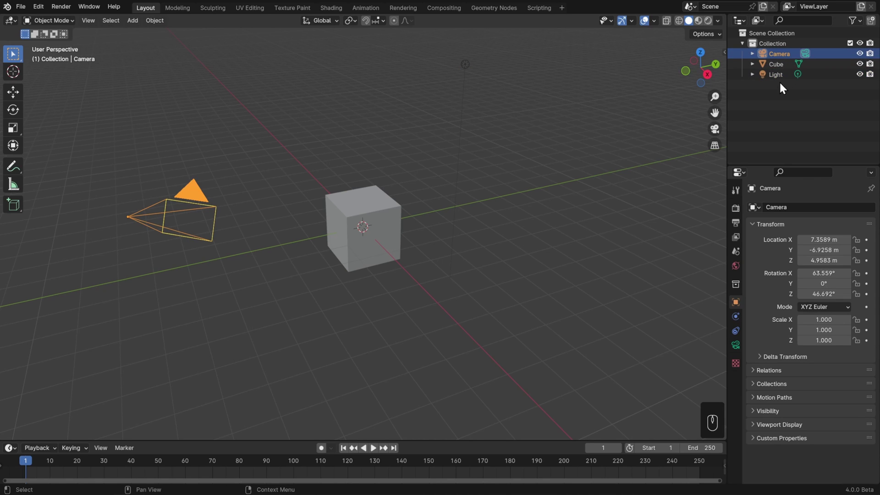
{"action": "left_click", "coordinate": [778, 75]}
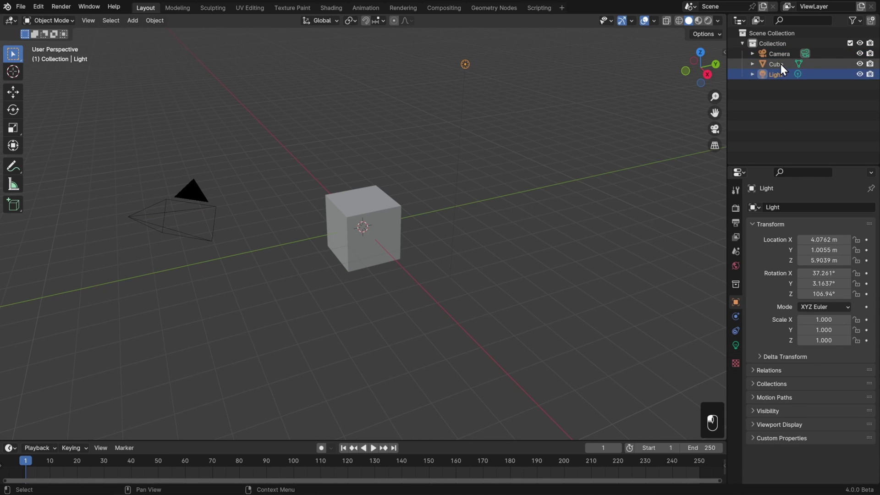
{"action": "left_click", "coordinate": [780, 64]}
{"action": "left_click", "coordinate": [783, 54]}
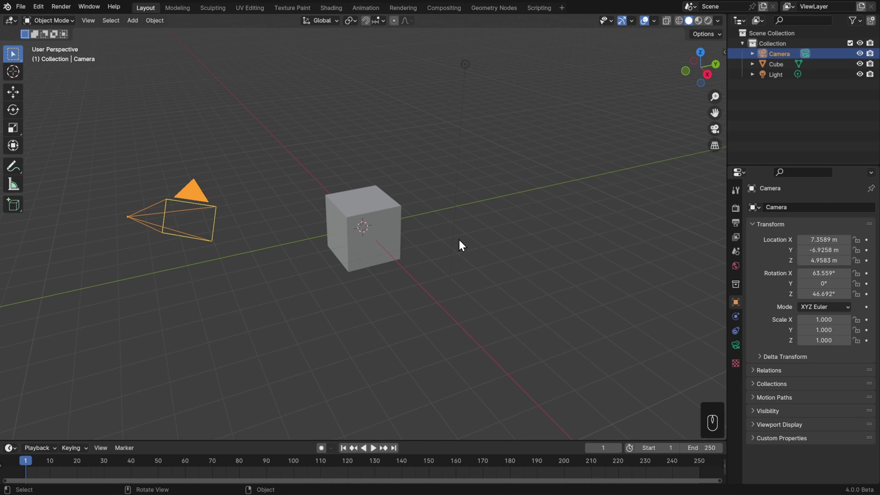
- Extend the camera selection in the viewport, toggling the cube on, off and on again and adding the light
{"action": "key", "text": "shift"}
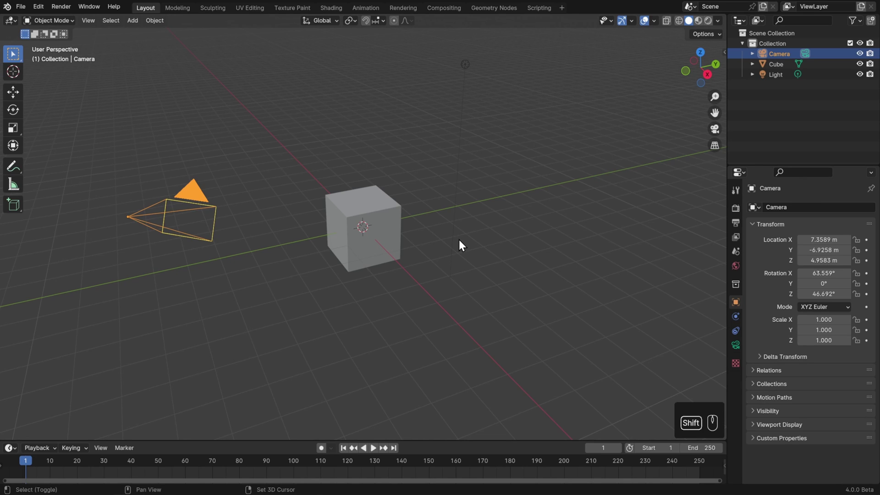
{"action": "left_click", "coordinate": [391, 221], "text": "shift"}
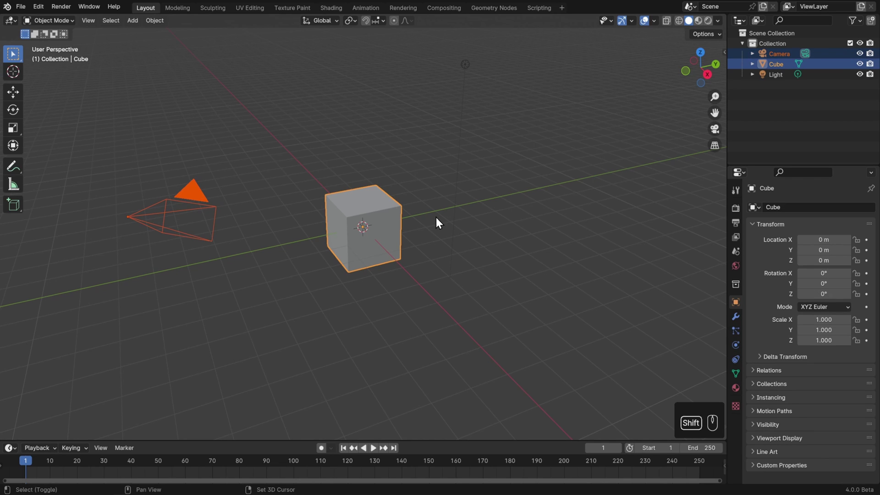
{"action": "left_click", "coordinate": [393, 224], "text": "shift"}
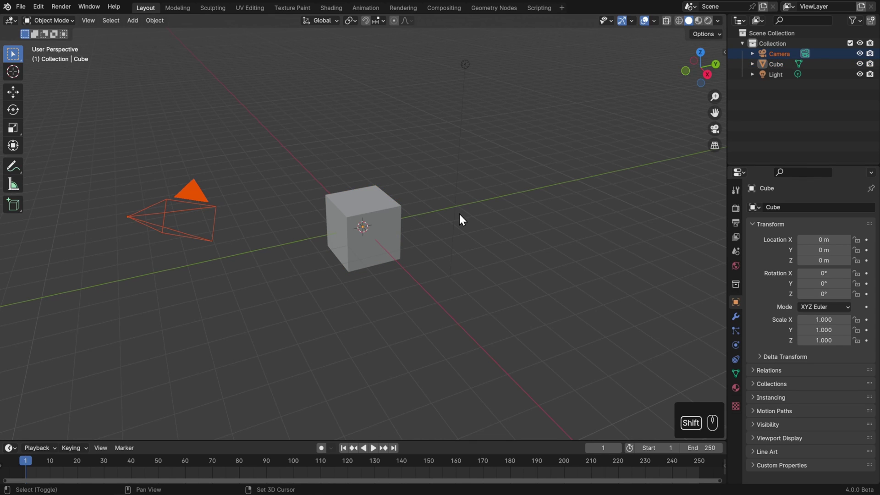
{"action": "left_click", "coordinate": [341, 202], "text": "shift"}
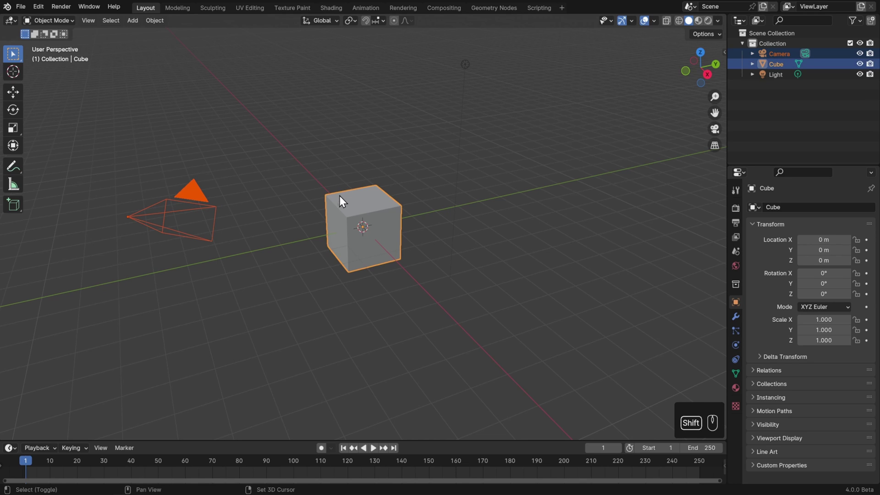
{"action": "left_click", "coordinate": [466, 65], "text": "shift"}
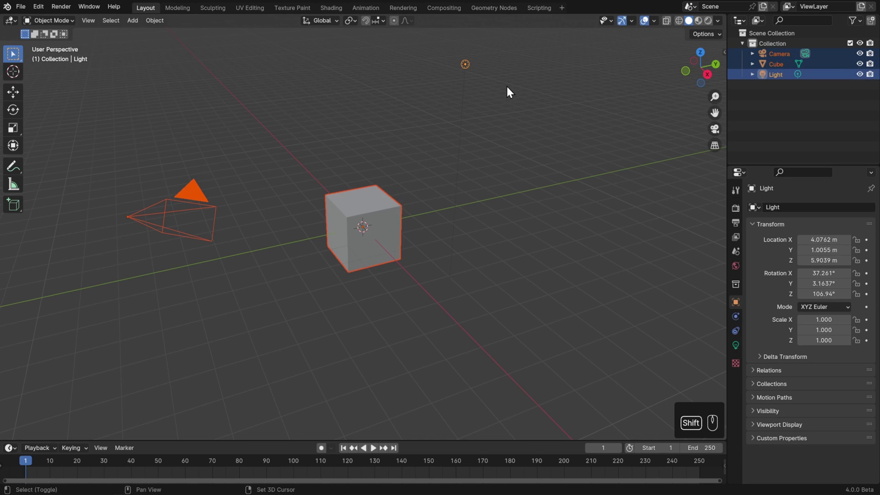
- Make the cube, the camera and again the cube the active object of the selection, and remove the cube from it
{"action": "left_click", "coordinate": [383, 218], "text": "shift"}
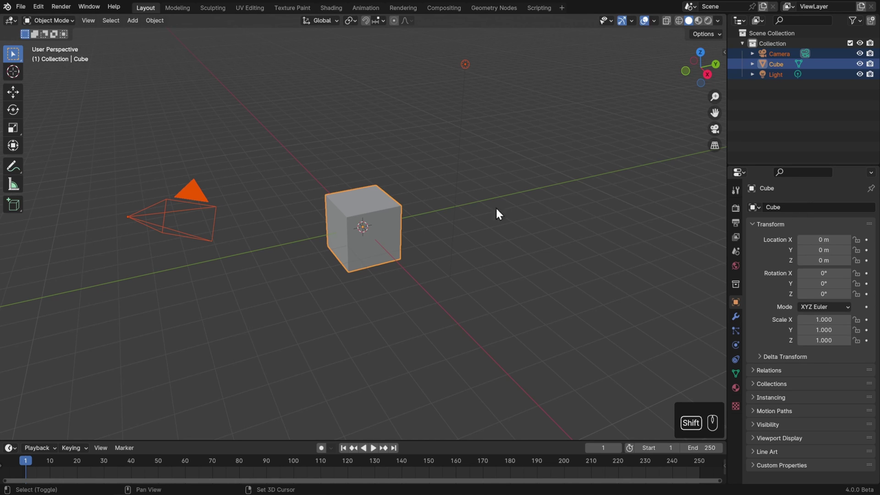
{"action": "left_click", "coordinate": [194, 192], "text": "shift"}
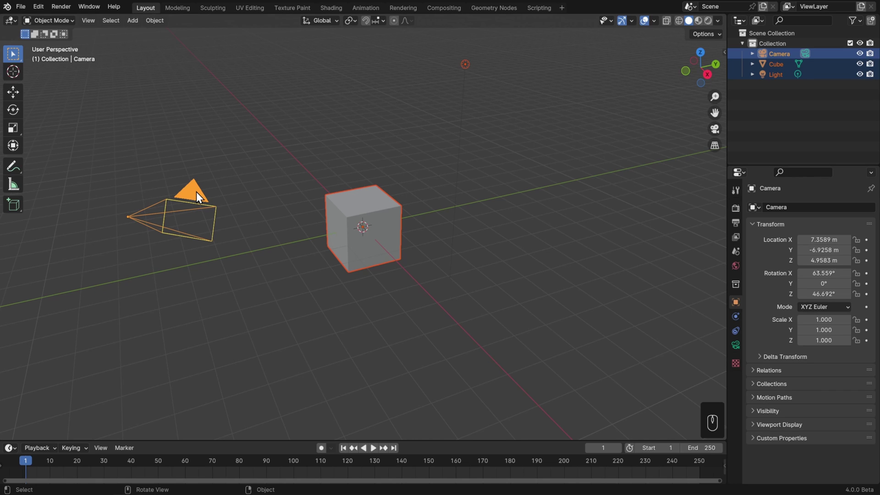
{"action": "key", "text": "shift"}
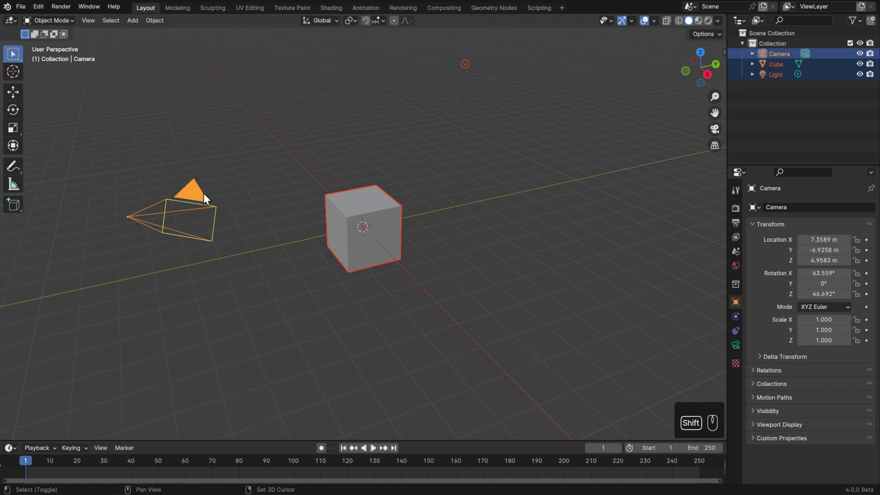
{"action": "left_click", "coordinate": [388, 212], "text": "shift"}
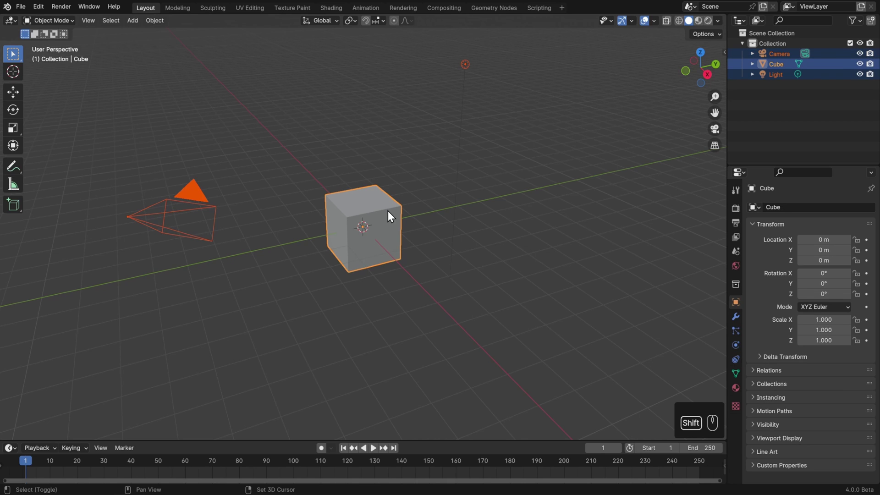
{"action": "key", "text": "shift"}
{"action": "left_click", "coordinate": [388, 211], "text": "shift"}
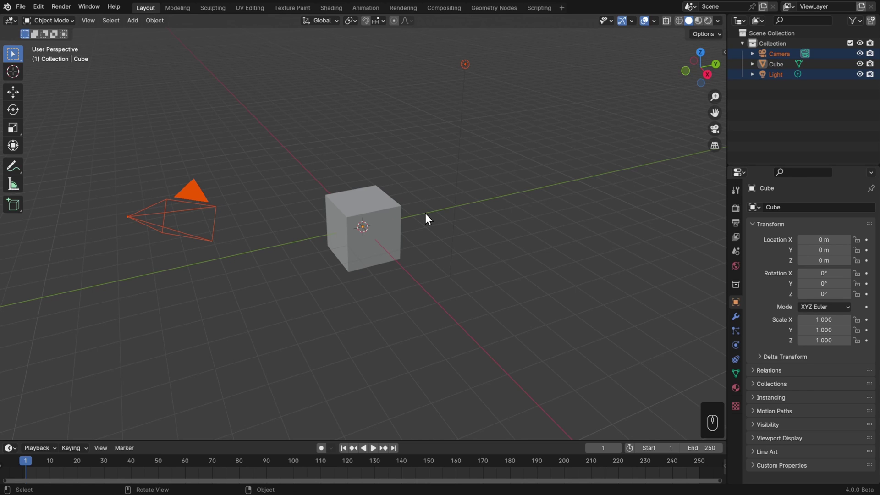
- Select only the camera in the Outliner and extend the selection to the cube and the light
{"action": "left_click", "coordinate": [783, 54]}
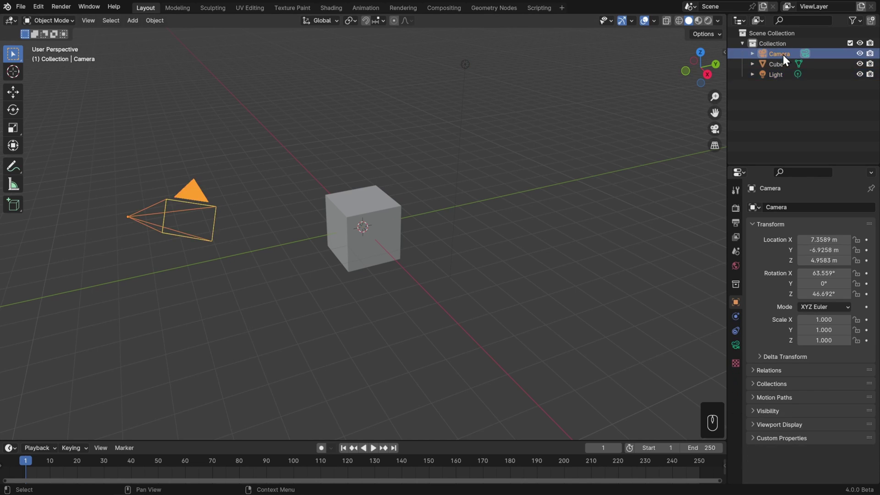
{"action": "left_click", "coordinate": [783, 65], "text": "shift"}
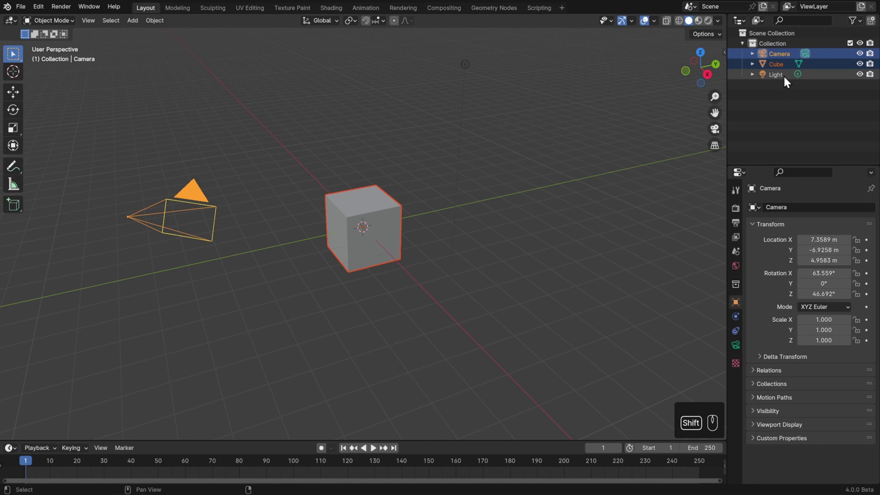
{"action": "left_click", "coordinate": [783, 75], "text": "shift"}
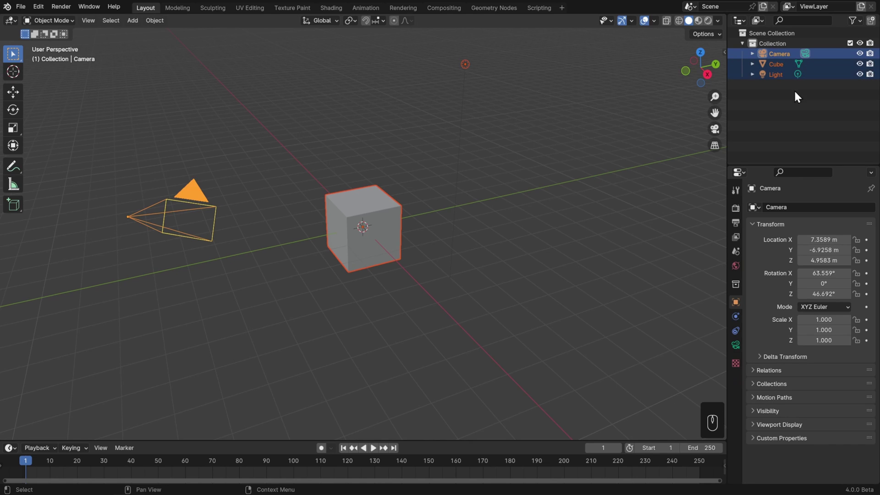
- Select the range from the camera to the light in the Outliner and clear the selection
{"action": "left_click", "coordinate": [780, 54]}
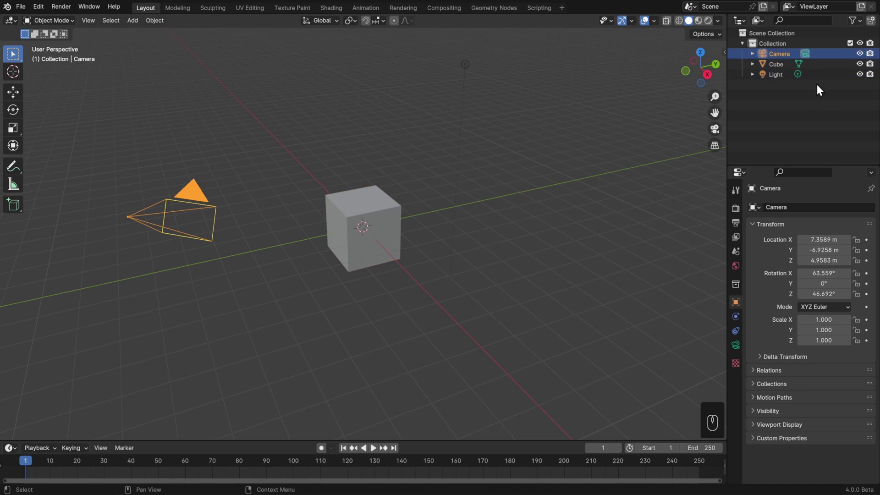
{"action": "left_click", "coordinate": [780, 76], "text": "shift"}
{"action": "left_click", "coordinate": [825, 90]}
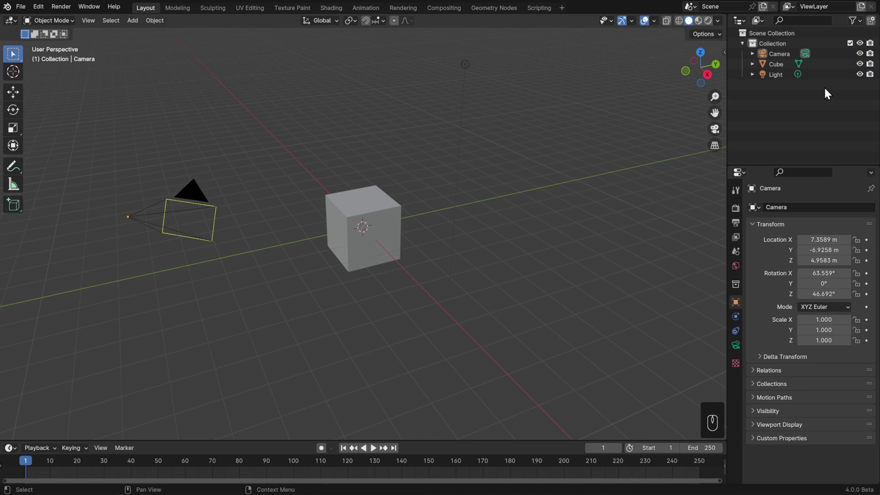
- Select the light and camera together without the cube and clear the selection, and do the same with the cube alone
{"action": "left_click", "coordinate": [780, 75]}
{"action": "left_click", "coordinate": [784, 54], "text": "ctrl"}
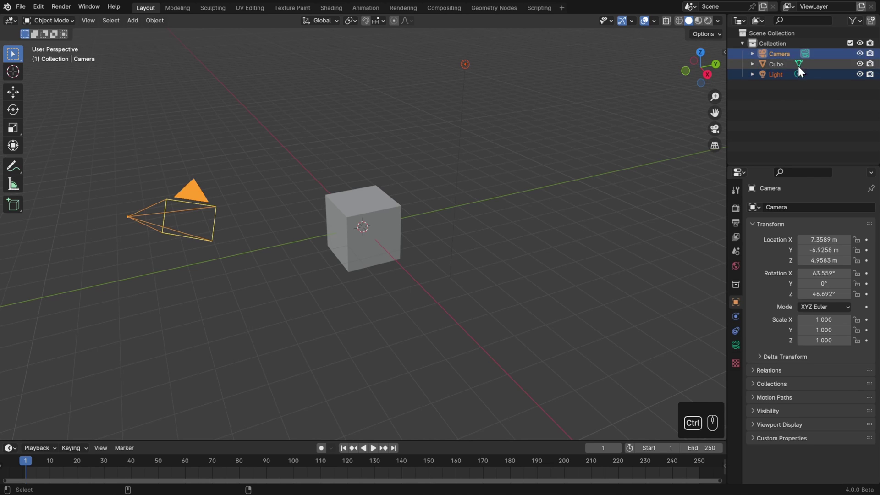
{"action": "left_click", "coordinate": [802, 110]}
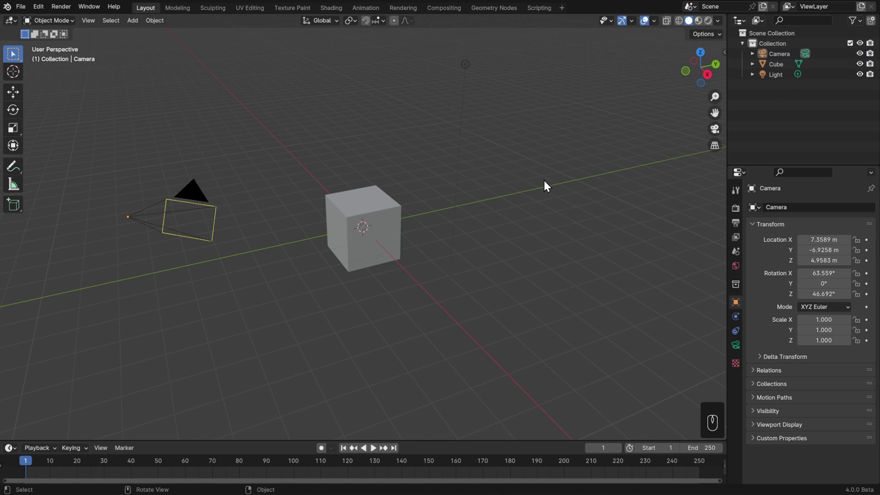
{"action": "left_click", "coordinate": [368, 218]}
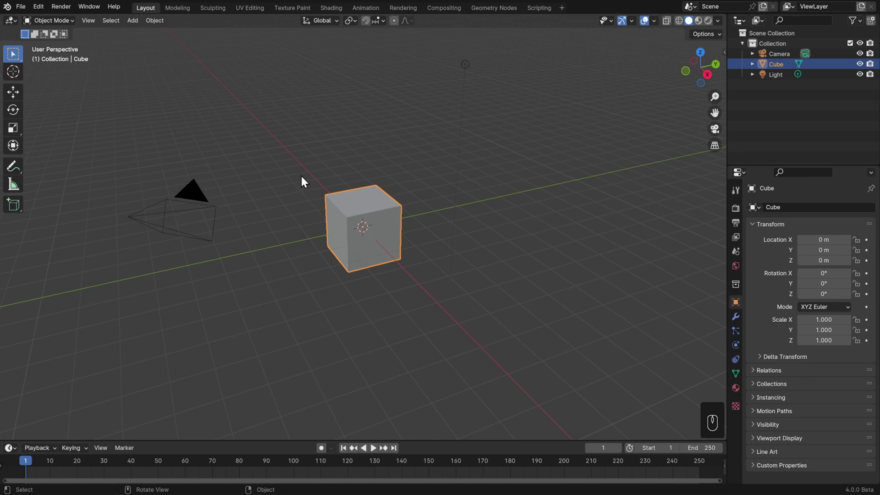
{"action": "left_click", "coordinate": [287, 162]}
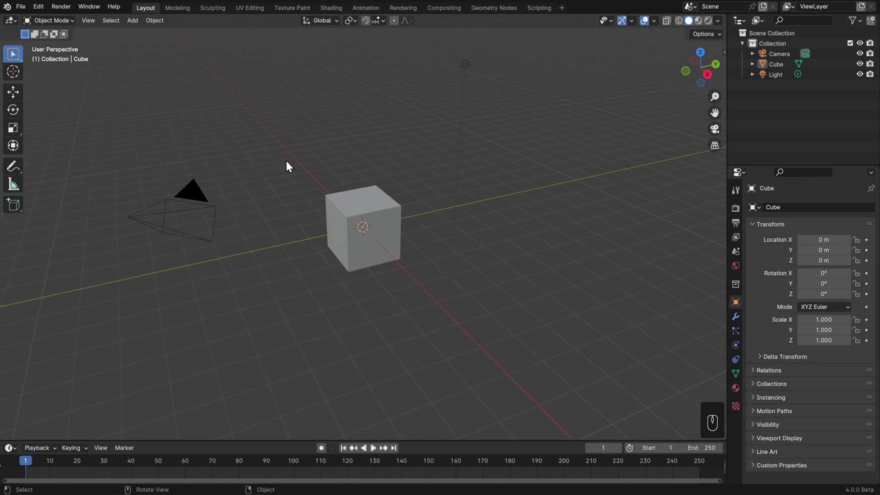
- Select all objects in the scene and deselect everything, doing this twice
{"action": "left_click", "coordinate": [112, 21]}
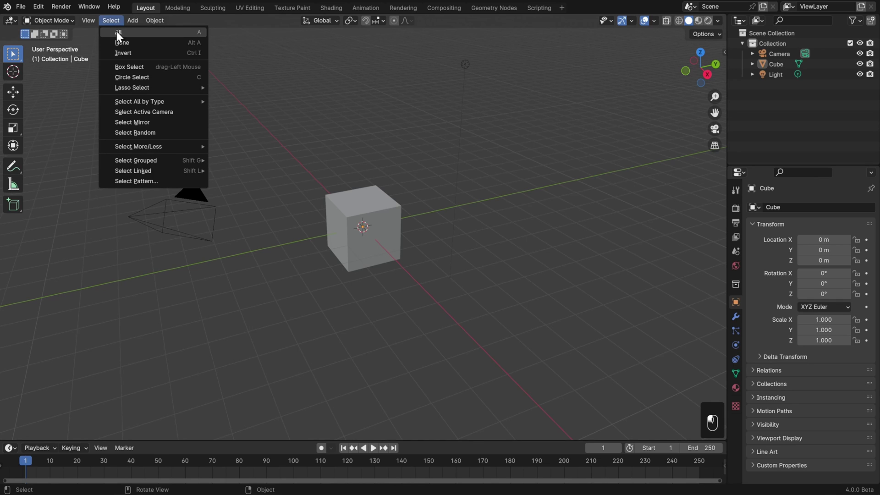
{"action": "left_click", "coordinate": [116, 31]}
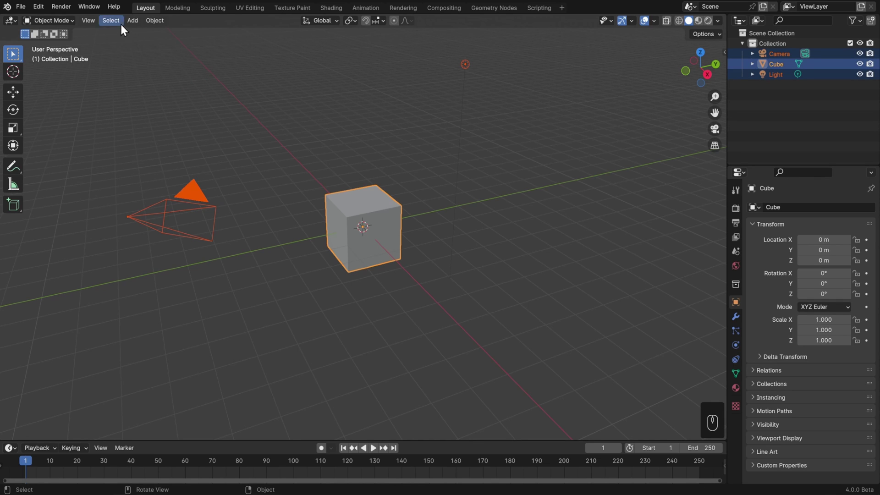
{"action": "left_click", "coordinate": [120, 22]}
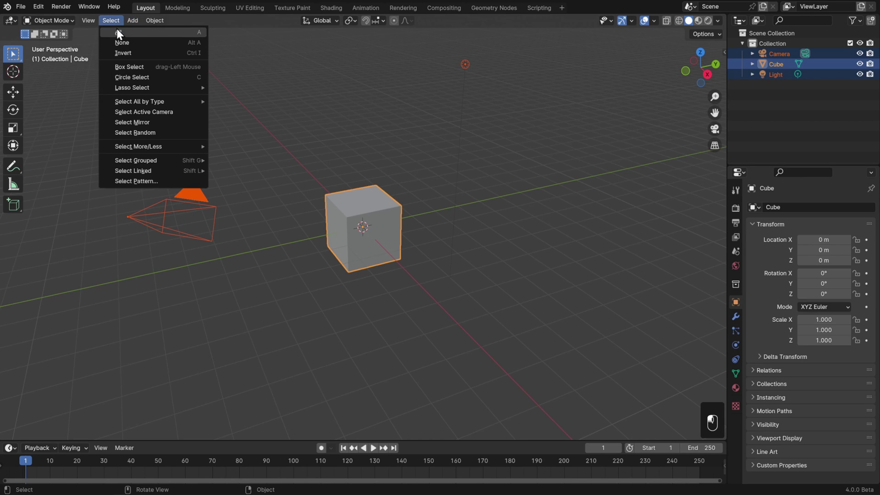
{"action": "left_click", "coordinate": [156, 42]}
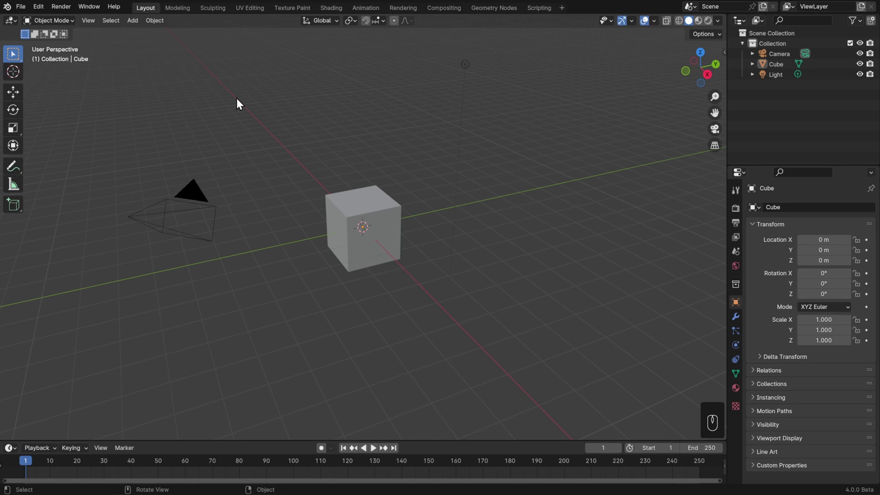
{"action": "key", "text": "a"}
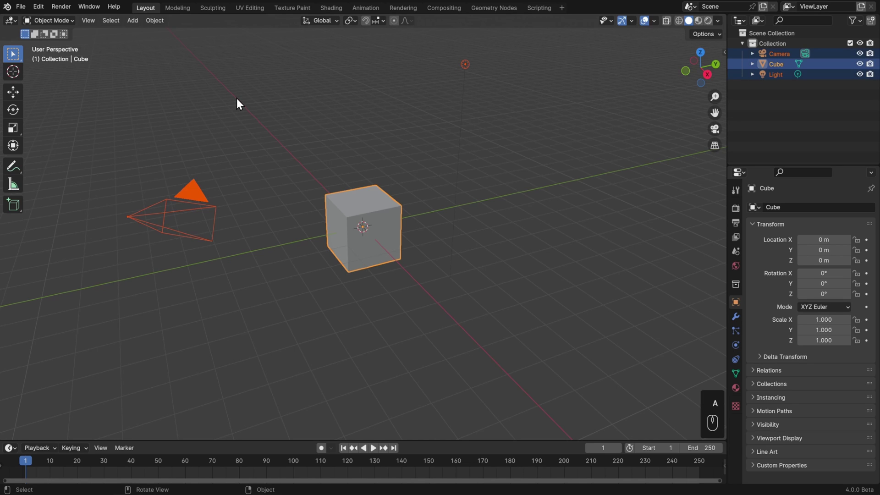
{"action": "key", "text": "alt+a"}
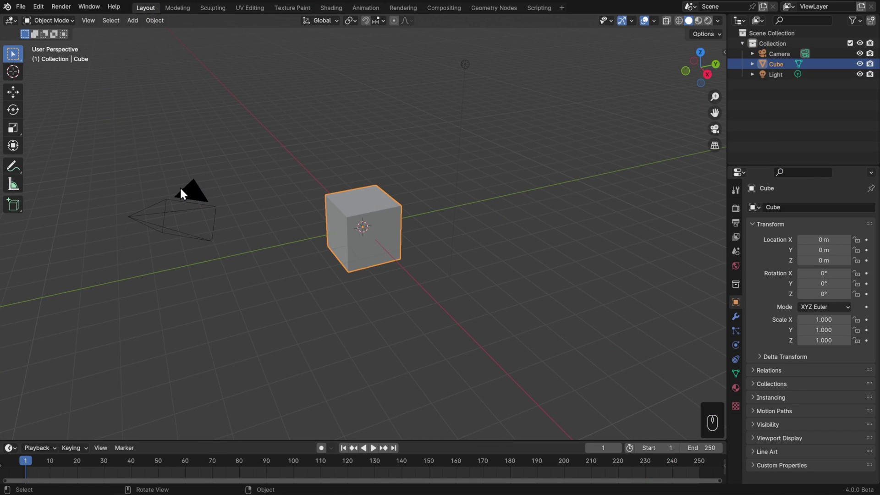
- Select only the camera in the viewport and look through the available selection commands without applying one
{"action": "left_click", "coordinate": [188, 191]}
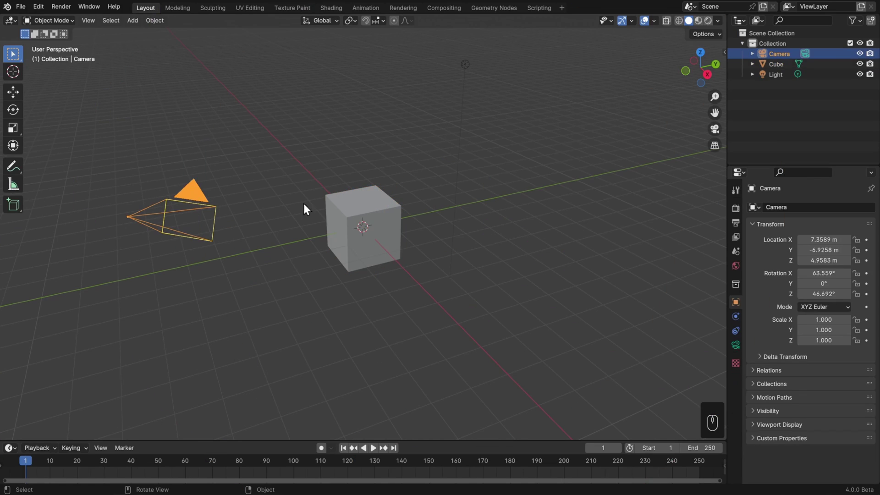
{"action": "left_click", "coordinate": [115, 20]}
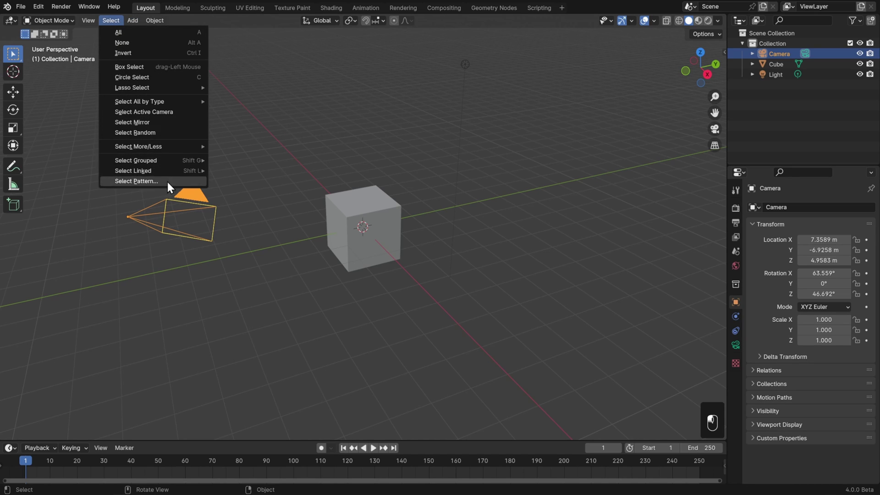
{"action": "left_click", "coordinate": [174, 216]}
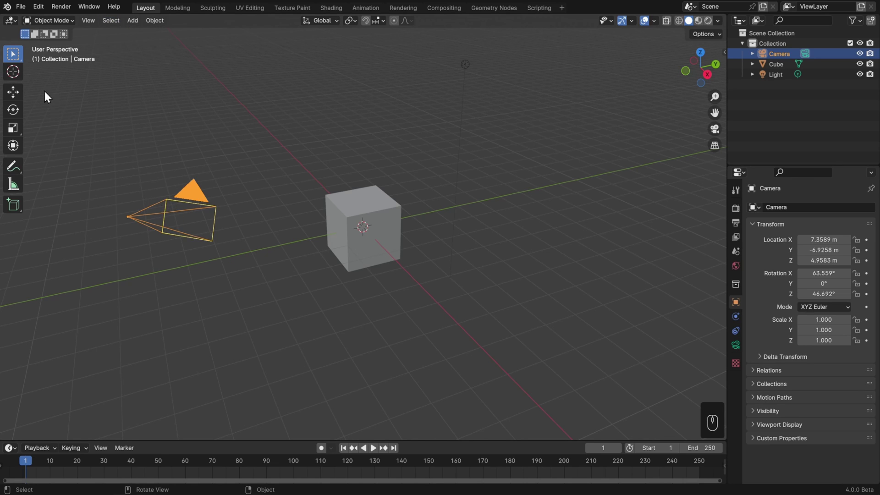
- Activate the Cursor tool and the Move tool in turn, and return to the Select Box tool
{"action": "left_click", "coordinate": [13, 72]}
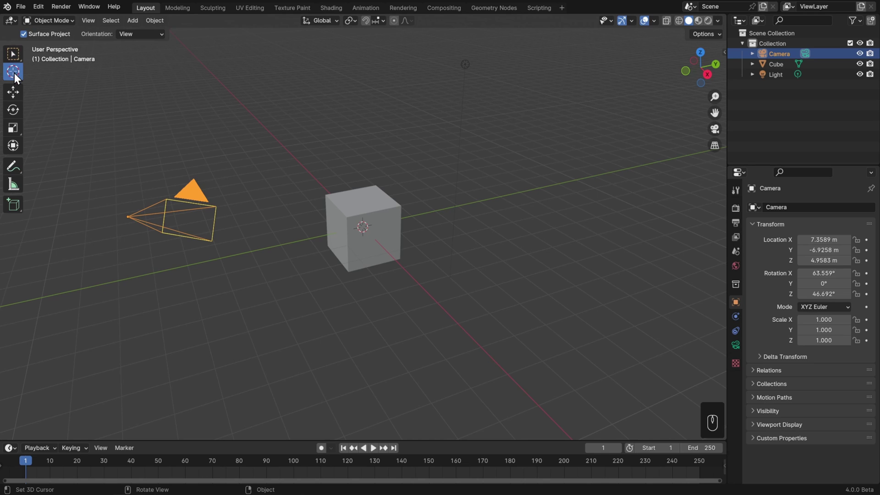
{"action": "left_click", "coordinate": [13, 91]}
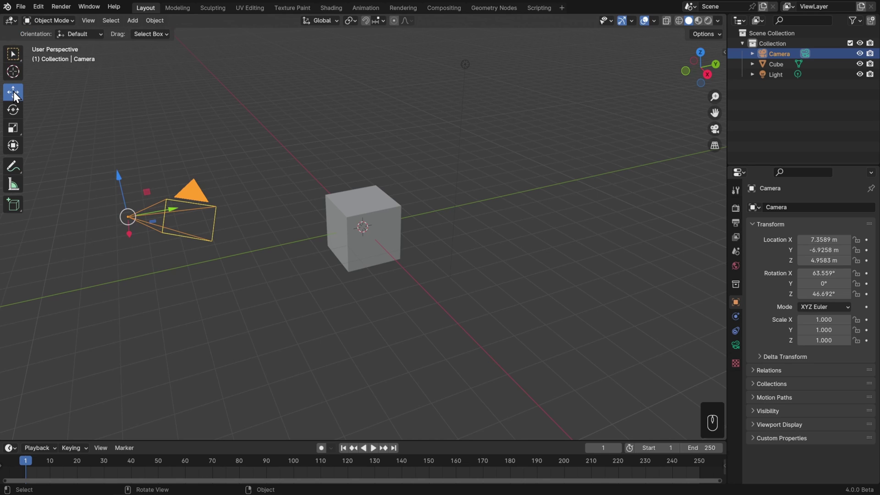
{"action": "left_click", "coordinate": [14, 54]}
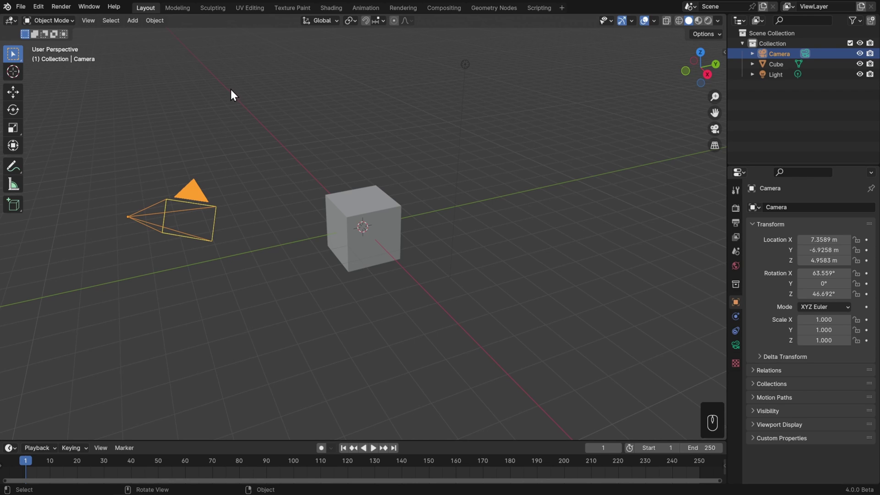
- Box-select the cube and light together, the light alone and finally the cube alone, each as a new selection
{"action": "left_click_drag", "start_coordinate": [231, 89], "coordinate": [532, 298]}
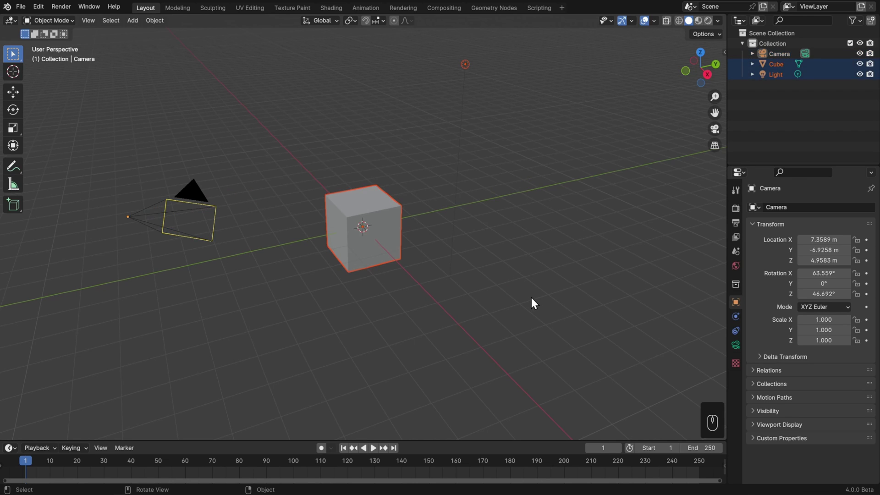
{"action": "left_click_drag", "start_coordinate": [408, 30], "coordinate": [554, 161]}
{"action": "left_click_drag", "start_coordinate": [274, 157], "coordinate": [441, 307]}
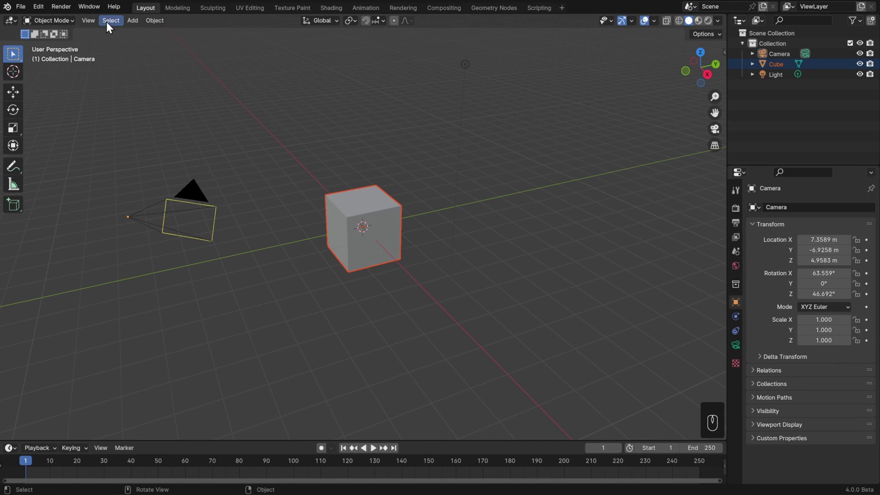
- Hide the viewport's Tool Settings bar and show it again
{"action": "left_click", "coordinate": [175, 37]}
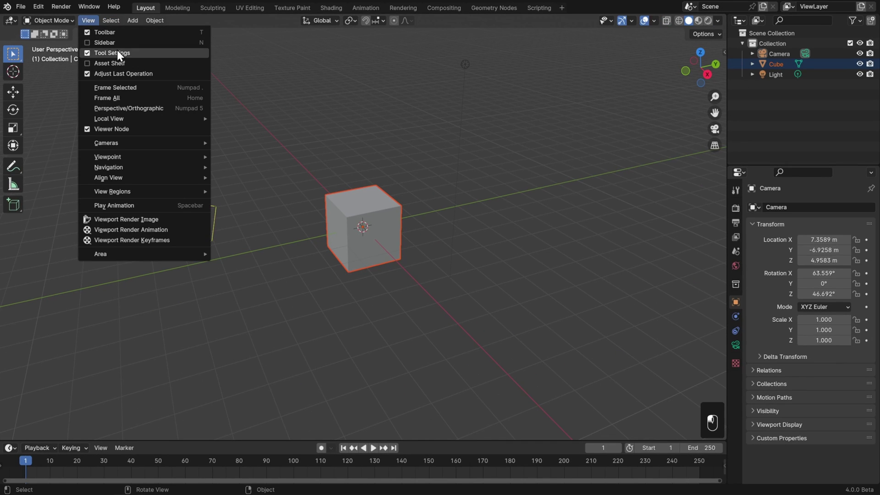
{"action": "left_click", "coordinate": [141, 53]}
{"action": "left_click", "coordinate": [91, 20]}
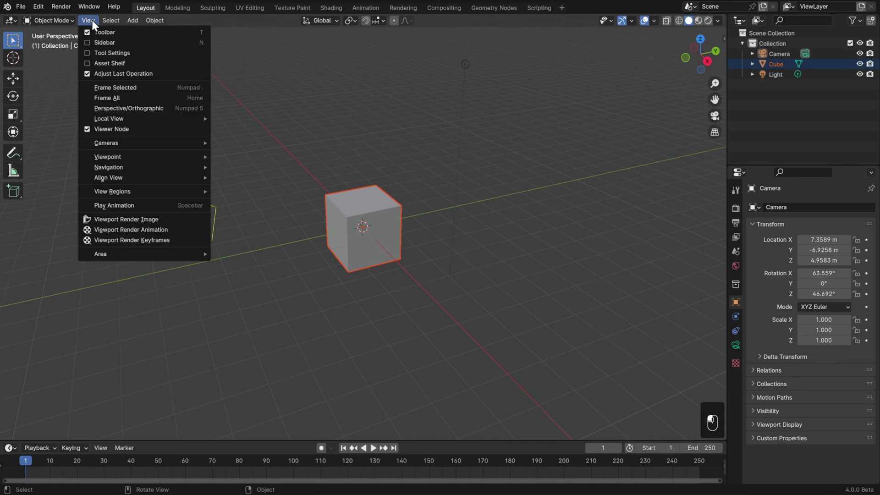
{"action": "left_click", "coordinate": [120, 52]}
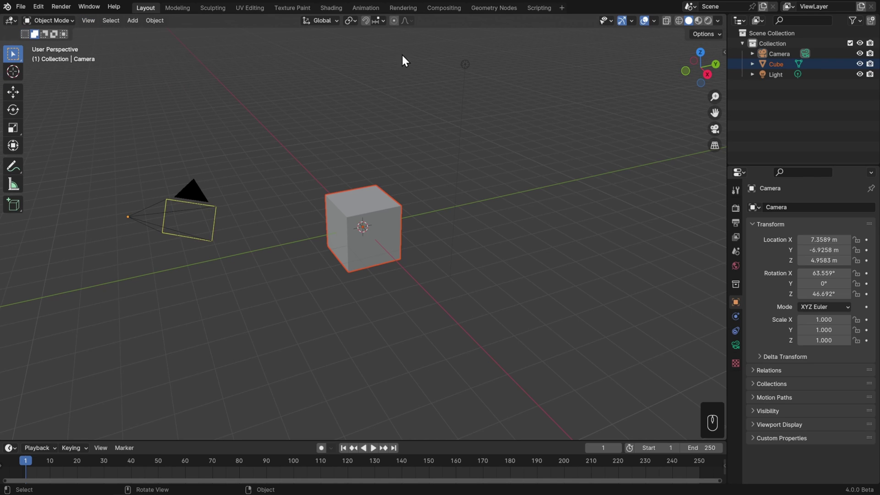
- Box-select the light in extend mode, the cube in subtract mode, and both objects in the mode that inverts the existing selection
{"action": "left_click_drag", "start_coordinate": [401, 42], "coordinate": [555, 99]}
{"action": "left_click_drag", "start_coordinate": [264, 109], "coordinate": [425, 317]}
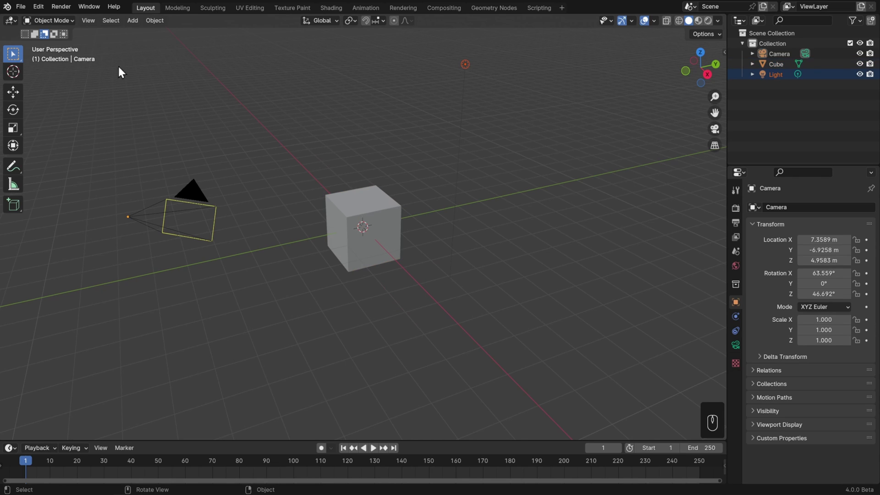
{"action": "left_click", "coordinate": [54, 35]}
{"action": "left_click_drag", "start_coordinate": [281, 48], "coordinate": [551, 313]}
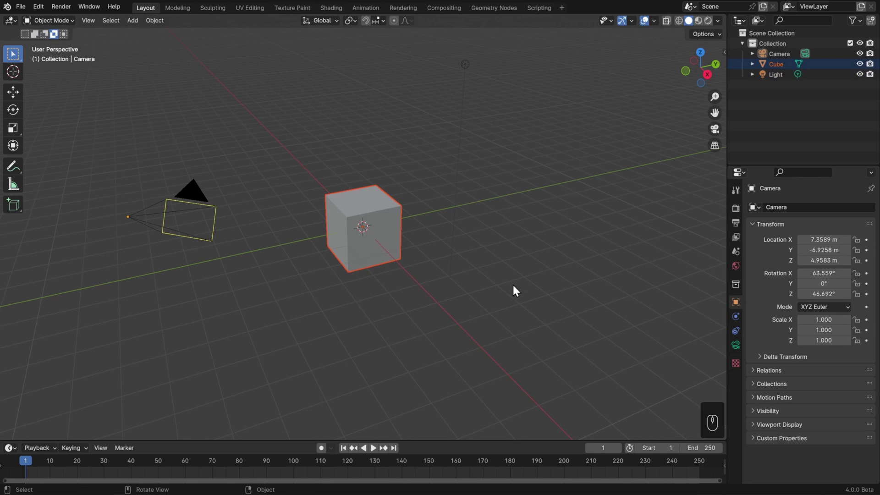
- Set box selection to intersect mode, add the camera to the selection, and box-select around the cube and light
{"action": "left_click", "coordinate": [63, 34]}
{"action": "left_click", "coordinate": [191, 192], "text": "shift"}
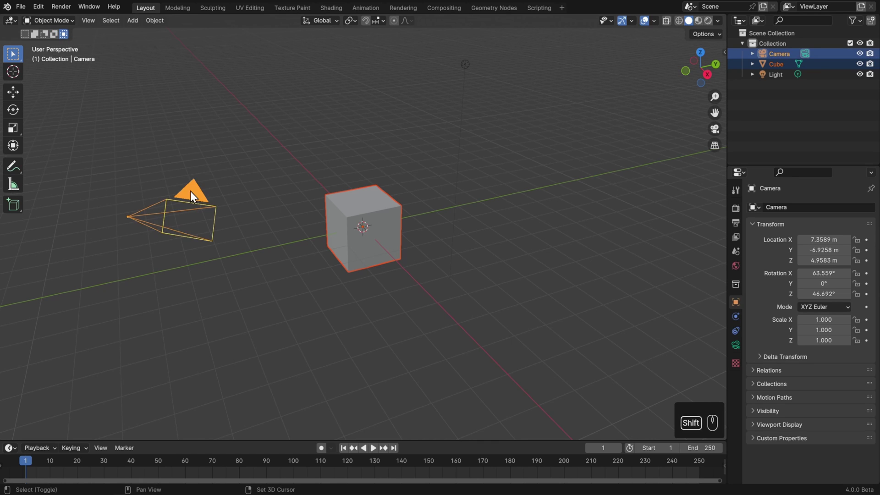
{"action": "left_click_drag", "start_coordinate": [254, 35], "coordinate": [560, 328]}
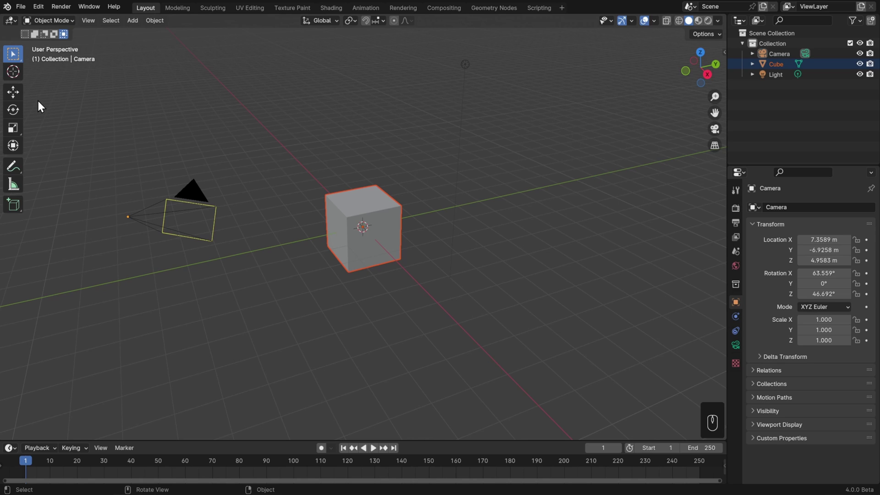
- Use the Tweak tool to move the cube to about Z 0.21 m, the camera to about Z 5.49 m and the light to about Z 4.81 m
{"action": "left_click", "coordinate": [14, 52]}
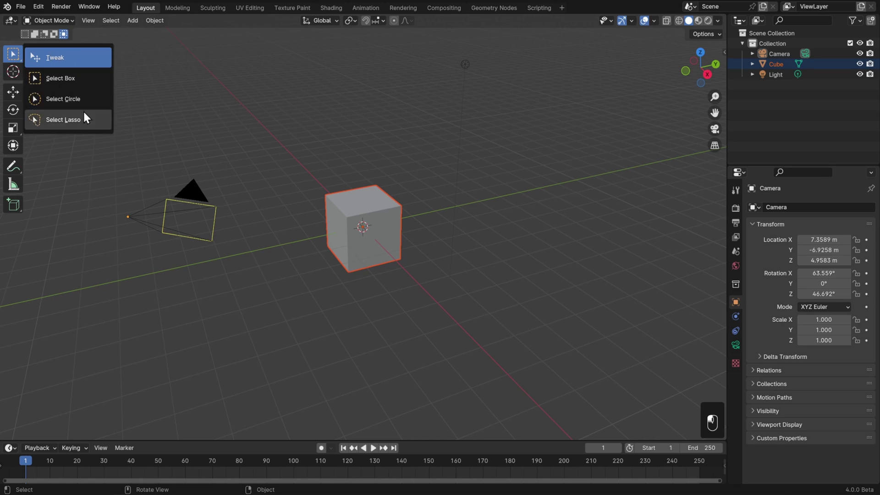
{"action": "left_click", "coordinate": [91, 62]}
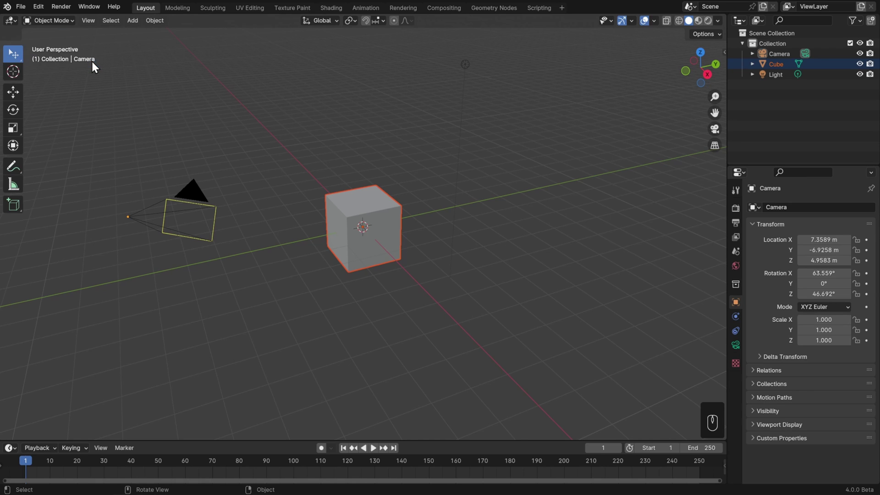
{"action": "left_click", "coordinate": [268, 103]}
{"action": "left_click_drag", "start_coordinate": [385, 225], "coordinate": [399, 242]}
{"action": "left_click_drag", "start_coordinate": [202, 213], "coordinate": [178, 151]}
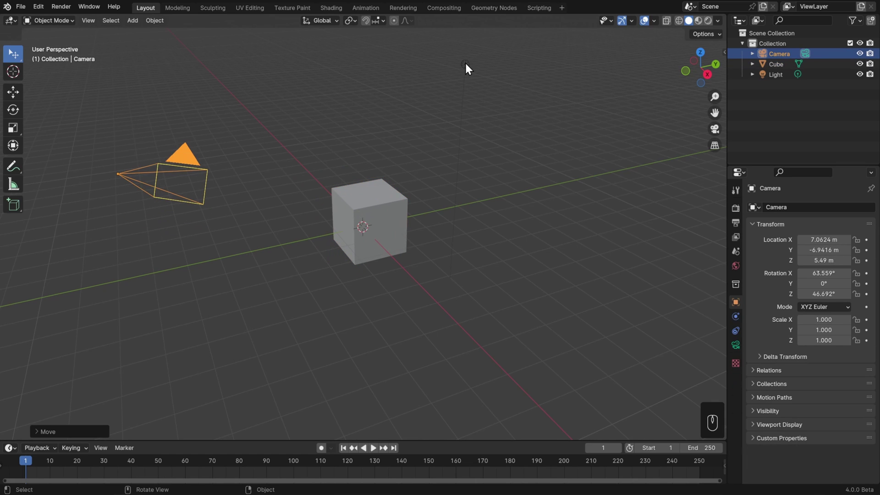
{"action": "left_click_drag", "start_coordinate": [465, 63], "coordinate": [502, 116]}
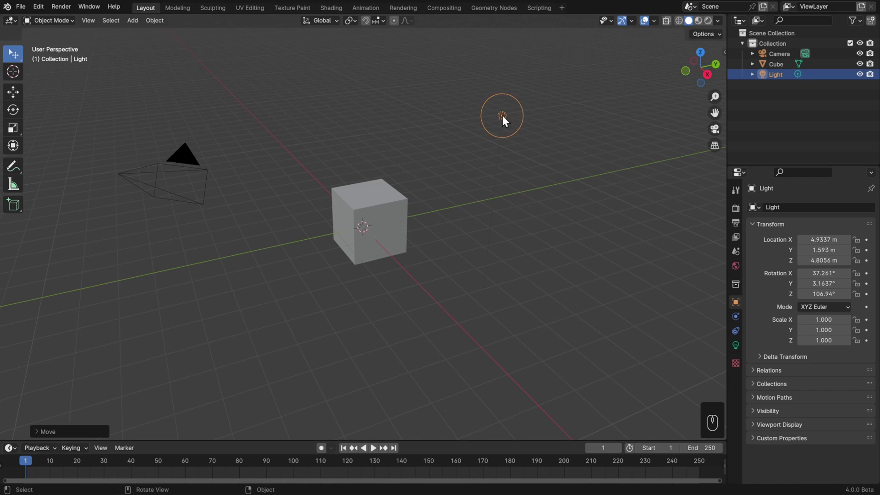
- Select the camera, cube and light by painting over them with the Select Circle tool at radius 25
{"action": "left_click", "coordinate": [18, 51]}
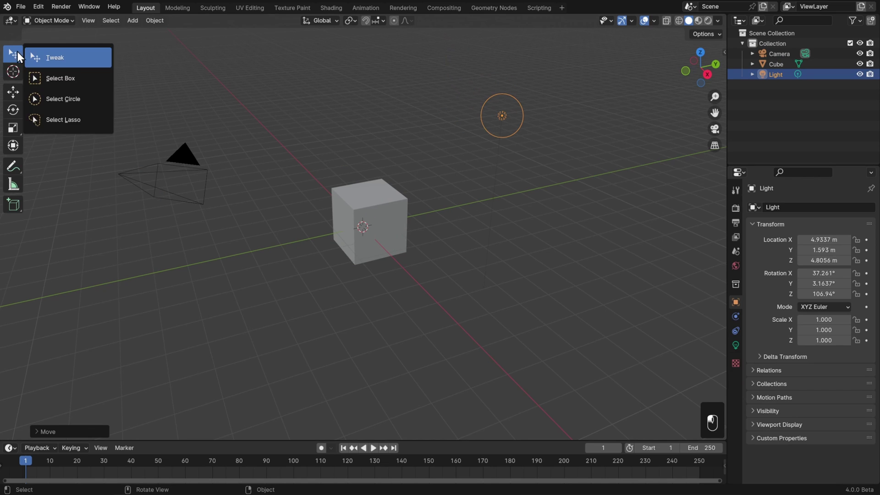
{"action": "left_click", "coordinate": [90, 102]}
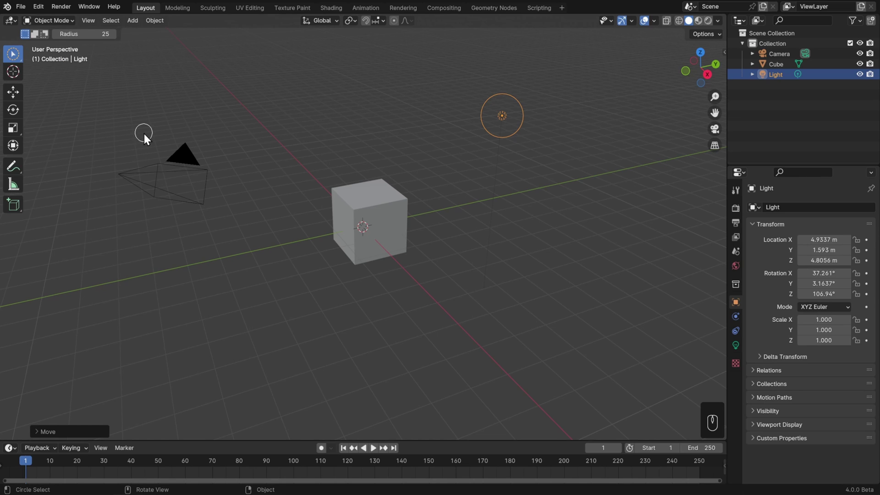
{"action": "left_click_drag", "start_coordinate": [143, 131], "coordinate": [117, 166]}
{"action": "mouse_move", "coordinate": [375, 218]}
{"action": "left_mouse_down"}
{"action": "mouse_move", "coordinate": [472, 155]}
{"action": "mouse_move", "coordinate": [500, 117]}
{"action": "left_mouse_up"}
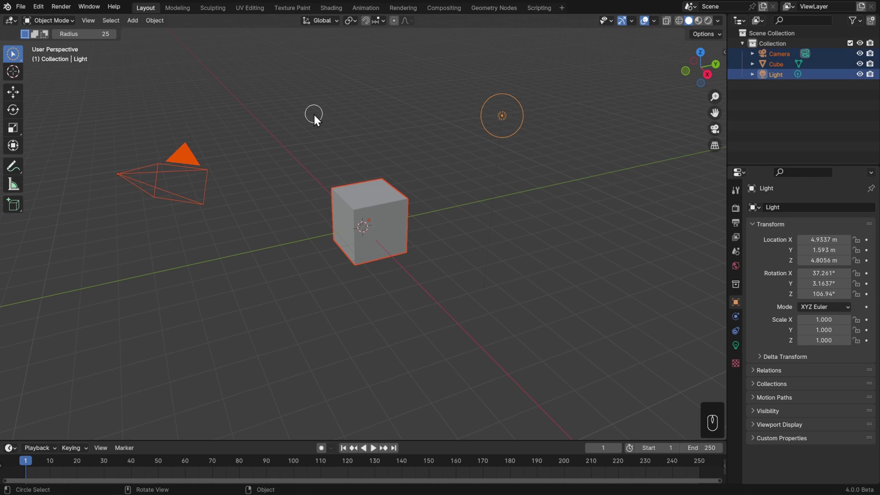
- Select only the cube by drawing around it with the Select Lasso tool
{"action": "left_click", "coordinate": [13, 53]}
{"action": "left_click", "coordinate": [69, 121]}
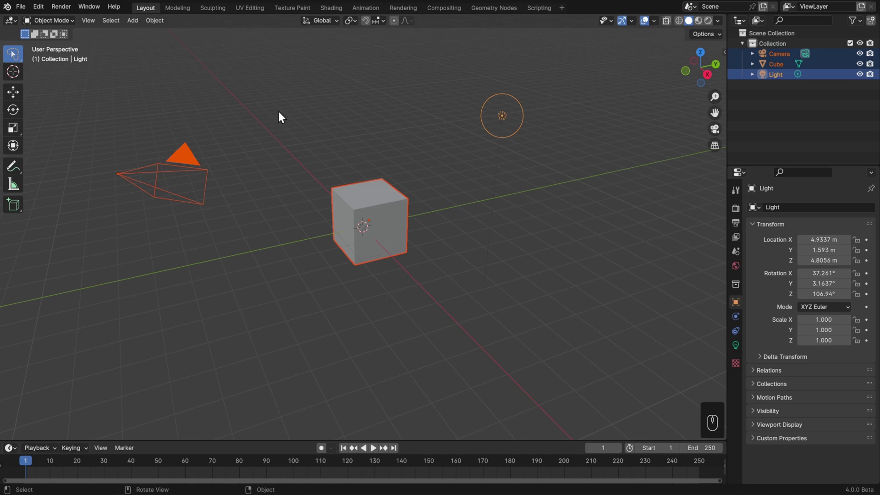
{"action": "mouse_move", "coordinate": [297, 109]}
{"action": "left_mouse_down"}
{"action": "mouse_move", "coordinate": [229, 220]}
{"action": "mouse_move", "coordinate": [312, 359]}
{"action": "mouse_move", "coordinate": [421, 337]}
{"action": "mouse_move", "coordinate": [488, 233]}
{"action": "mouse_move", "coordinate": [477, 150]}
{"action": "left_mouse_up"}
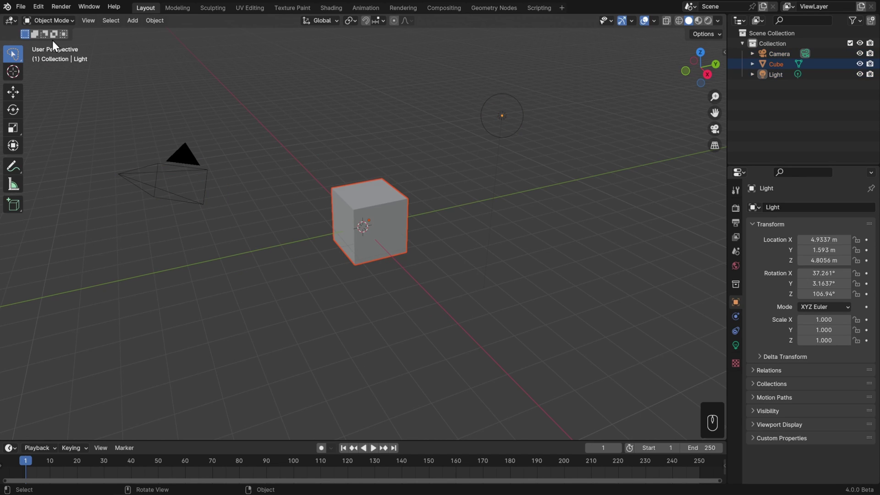
- Return to Select Box in new-selection mode, select the camera and the cube individually, and extend the cube's selection to the light and camera
{"action": "left_click", "coordinate": [13, 54]}
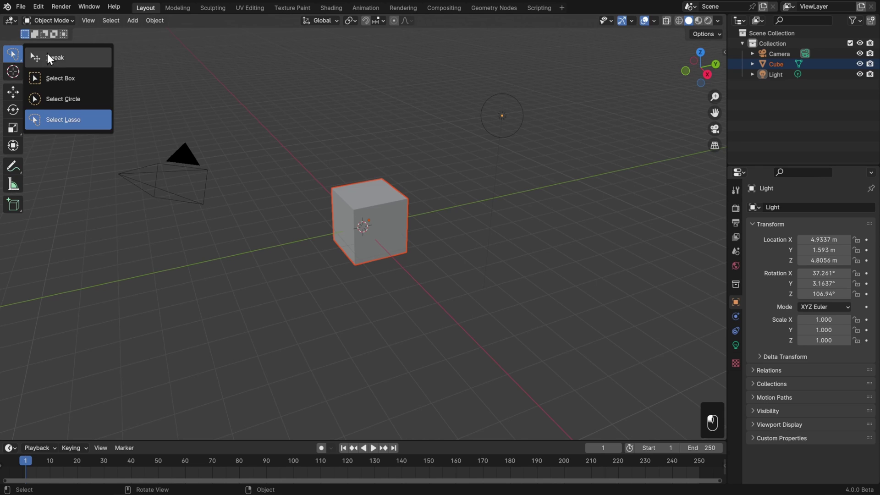
{"action": "left_click", "coordinate": [80, 77]}
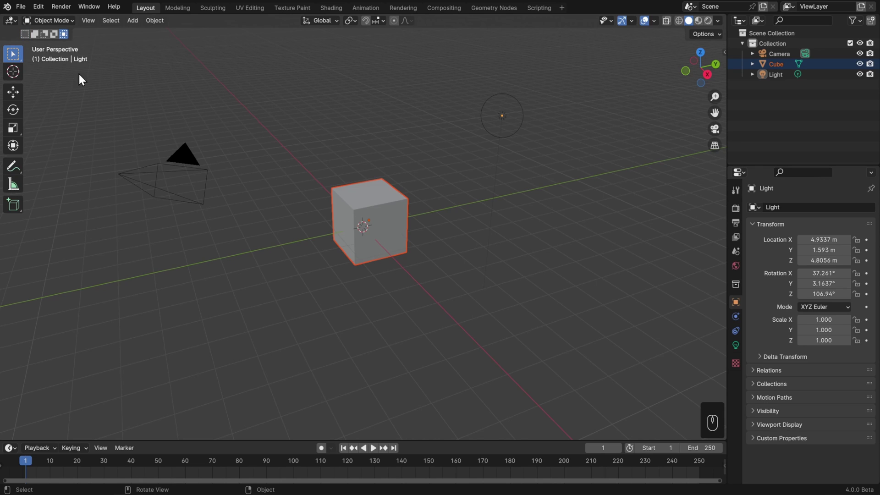
{"action": "left_click", "coordinate": [25, 33]}
{"action": "left_click", "coordinate": [180, 157]}
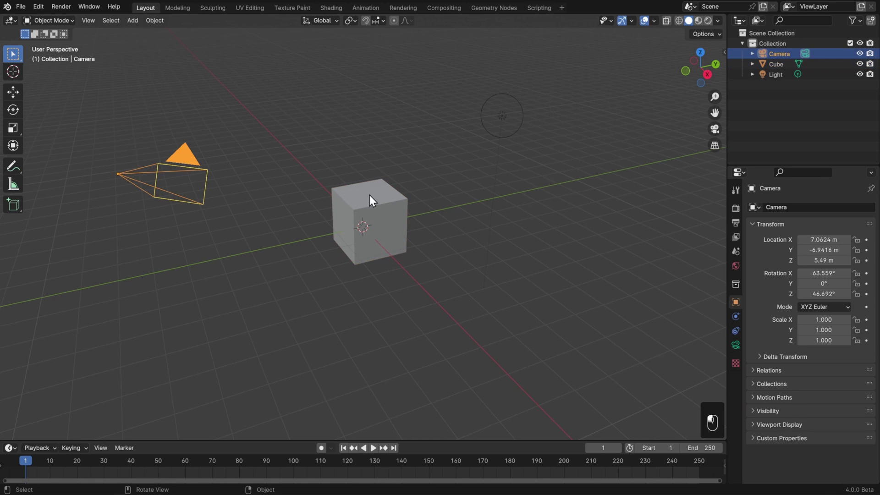
{"action": "left_click", "coordinate": [370, 197]}
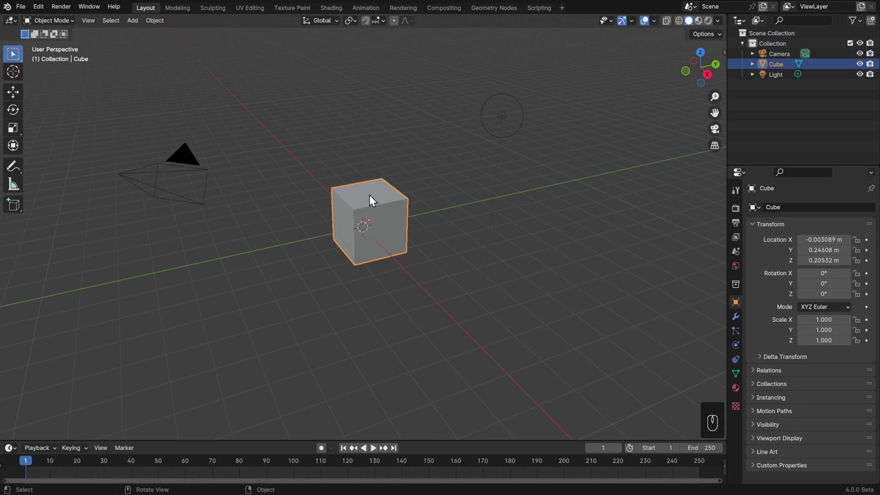
{"action": "left_click", "coordinate": [499, 117], "text": "shift"}
{"action": "left_click", "coordinate": [177, 158], "text": "shift"}
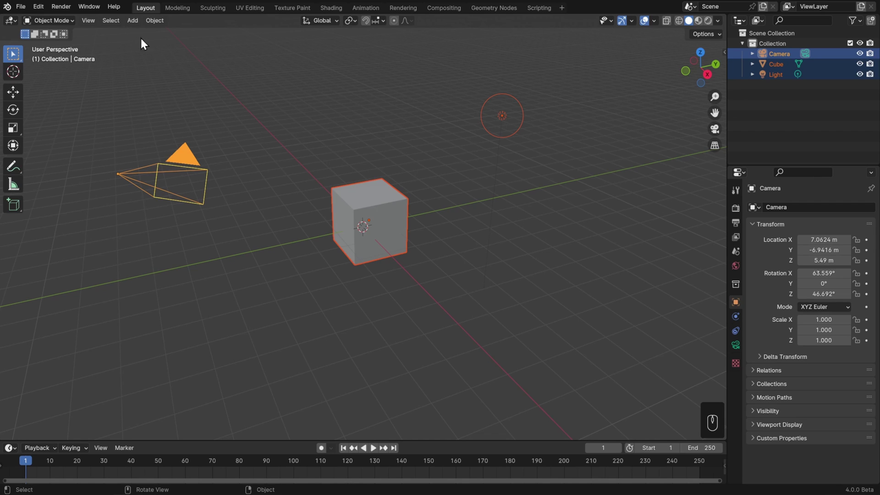
- Open the list of selection commands for the viewport
{"action": "left_click", "coordinate": [111, 20]}
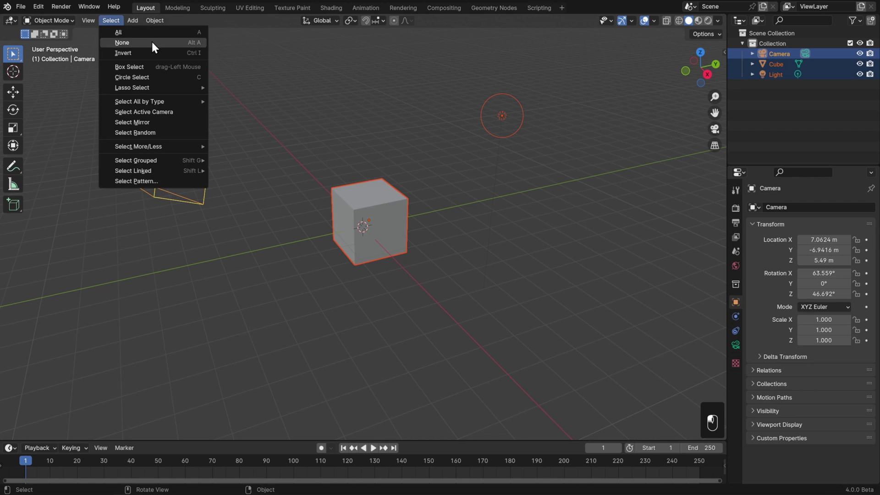